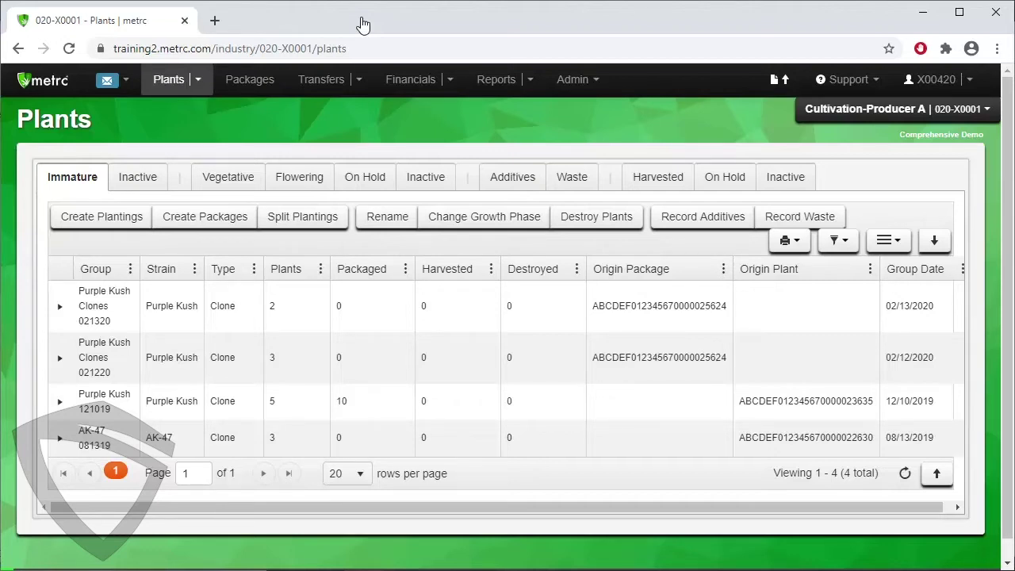
Dismiss the plantings form, then select the first AK-47 vegetative plant, tag ending 22630.
click(106, 218)
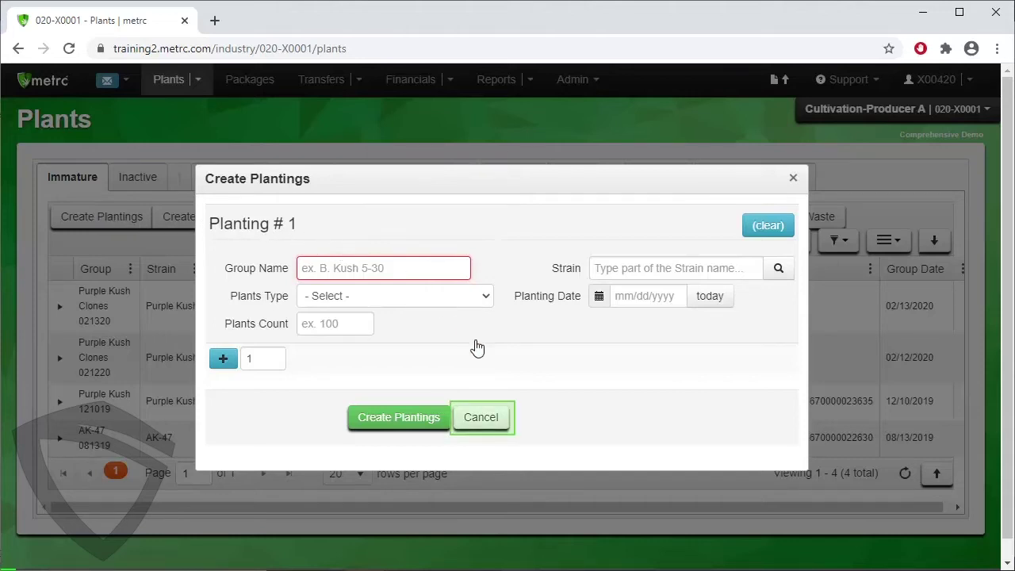
click(479, 417)
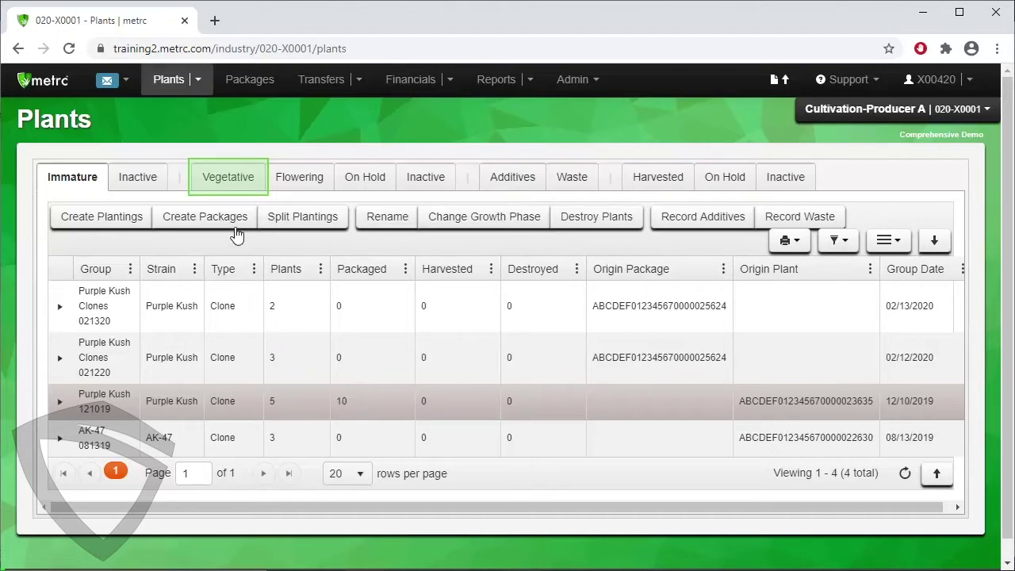
click(230, 176)
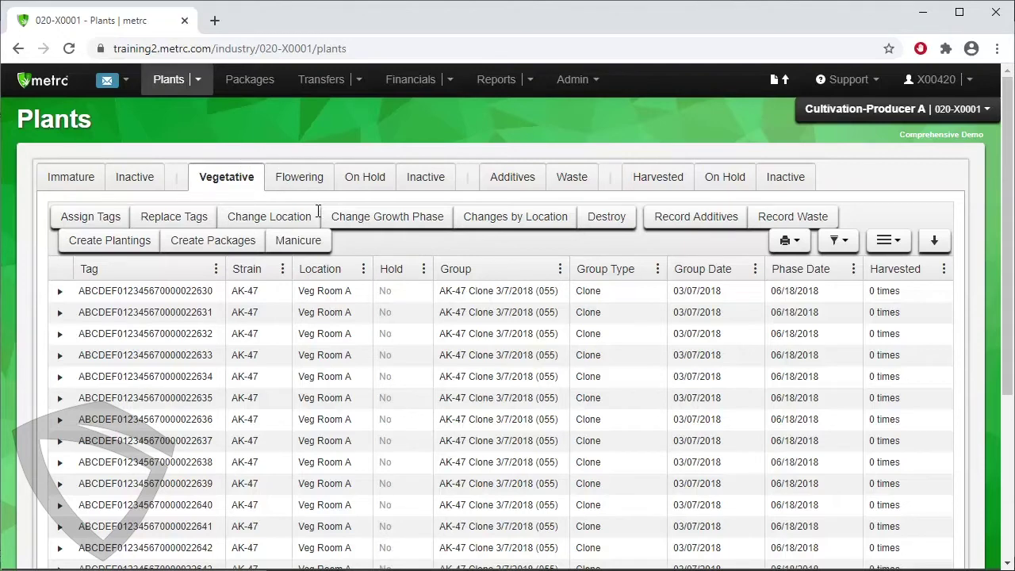
click(334, 291)
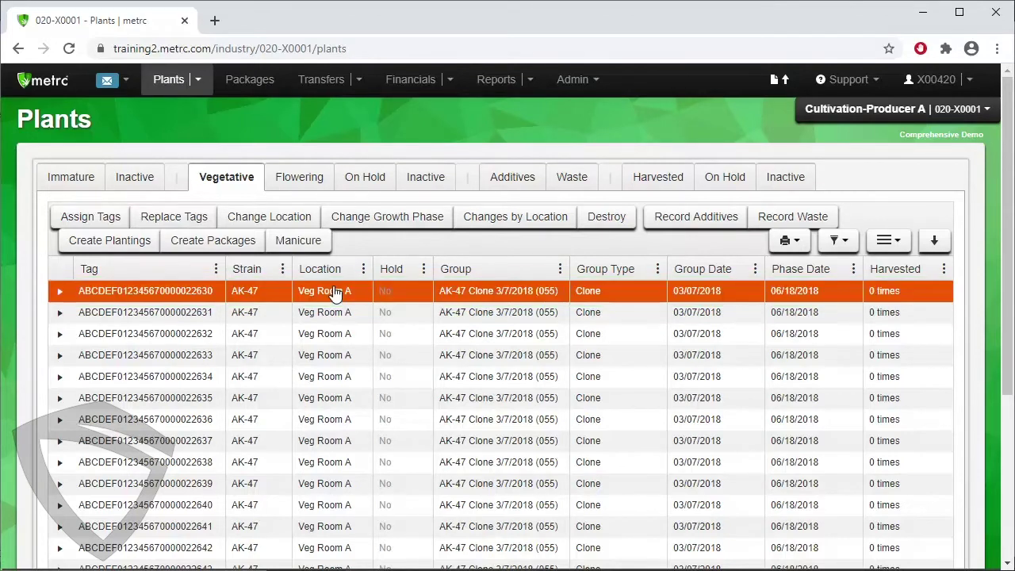
Start plantings from the AK-47 plant: group name 'AK-47 08.31.2020', type Clone, count 3.
click(110, 249)
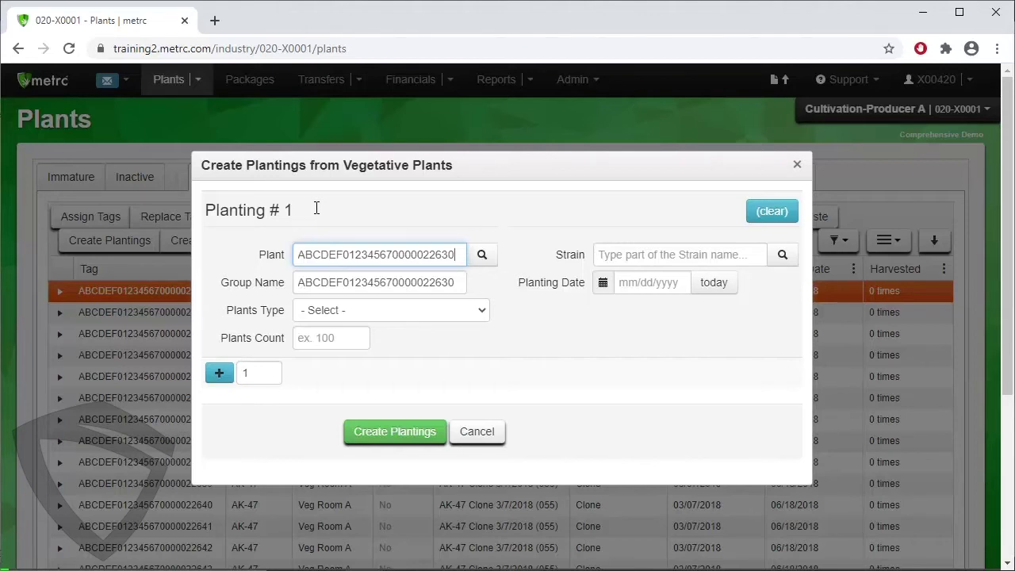
key(Tab)
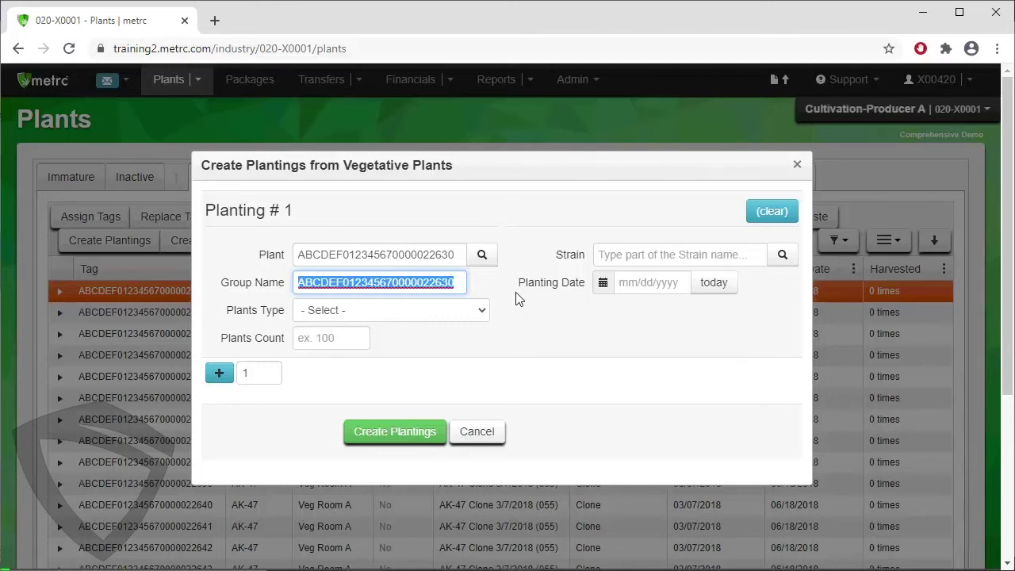
text(AK-47 )
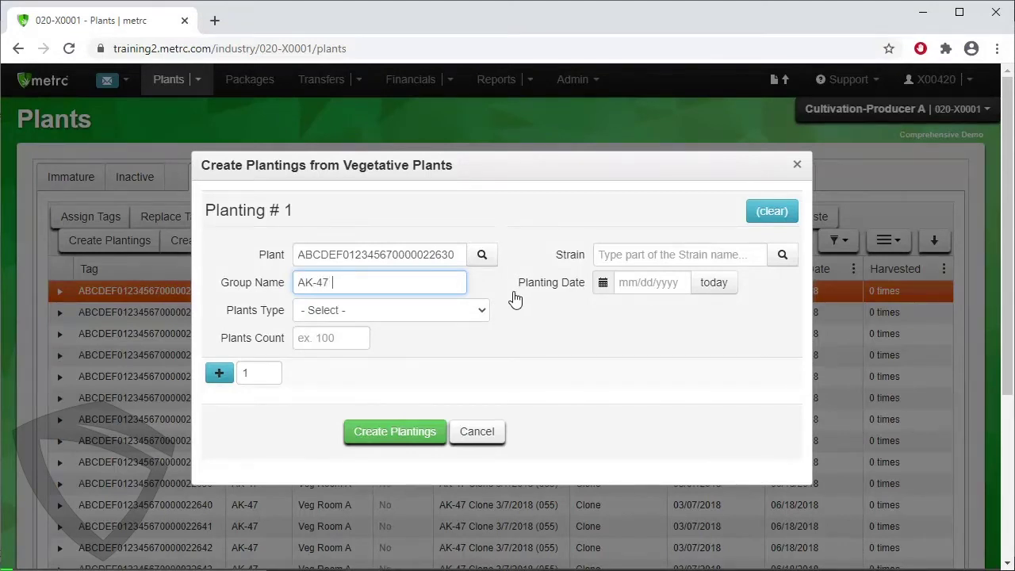
text(08.31.2020)
click(469, 316)
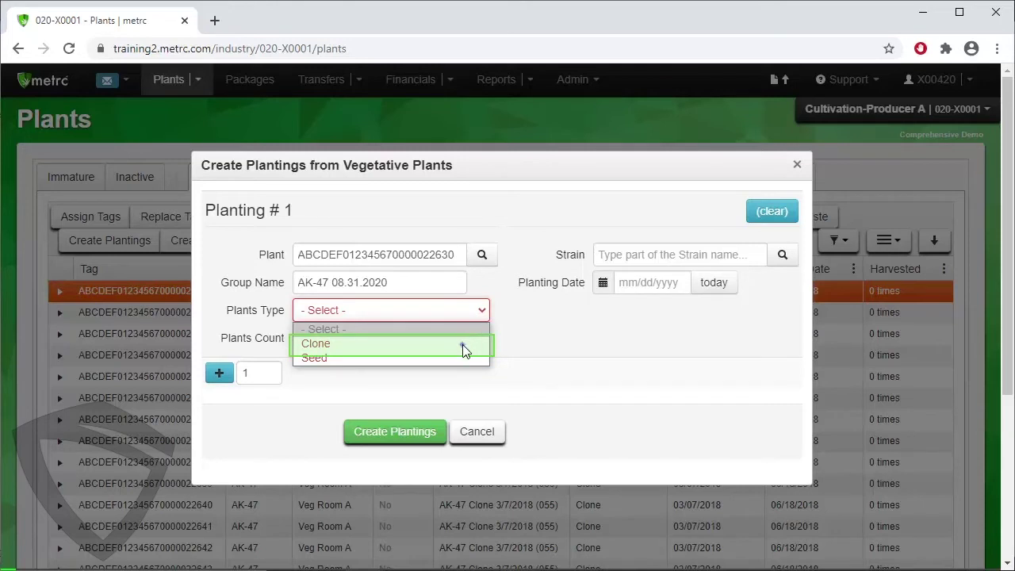
click(465, 347)
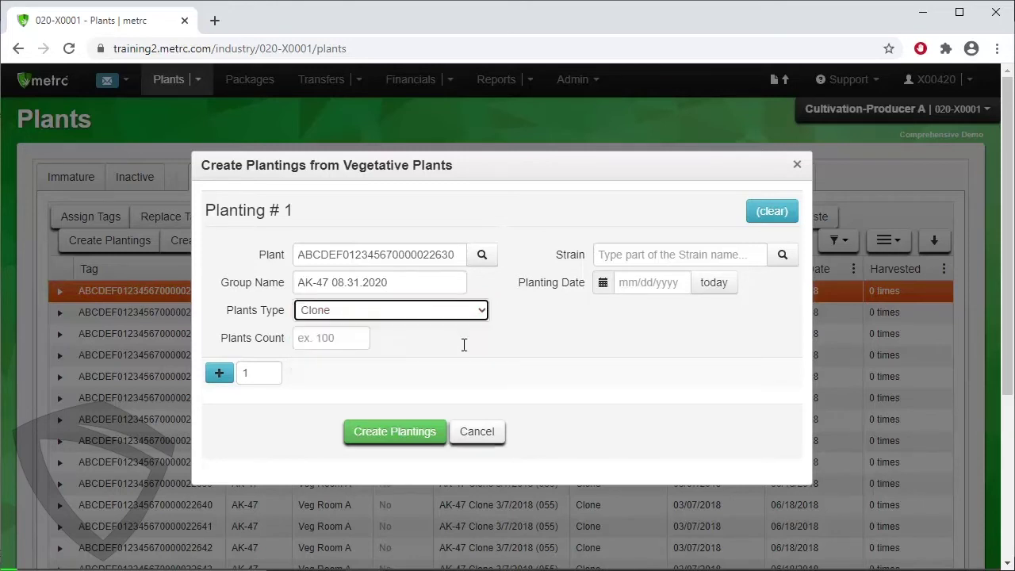
click(330, 342)
text(3)
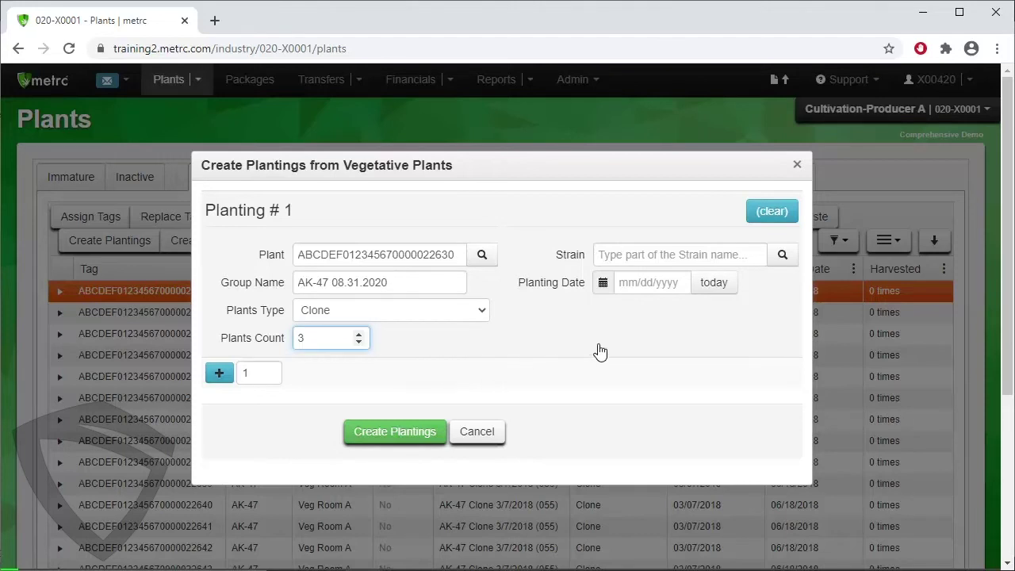
Set the demo planting's strain to AK-47 and its planting date to today, 08/31/2020.
click(788, 255)
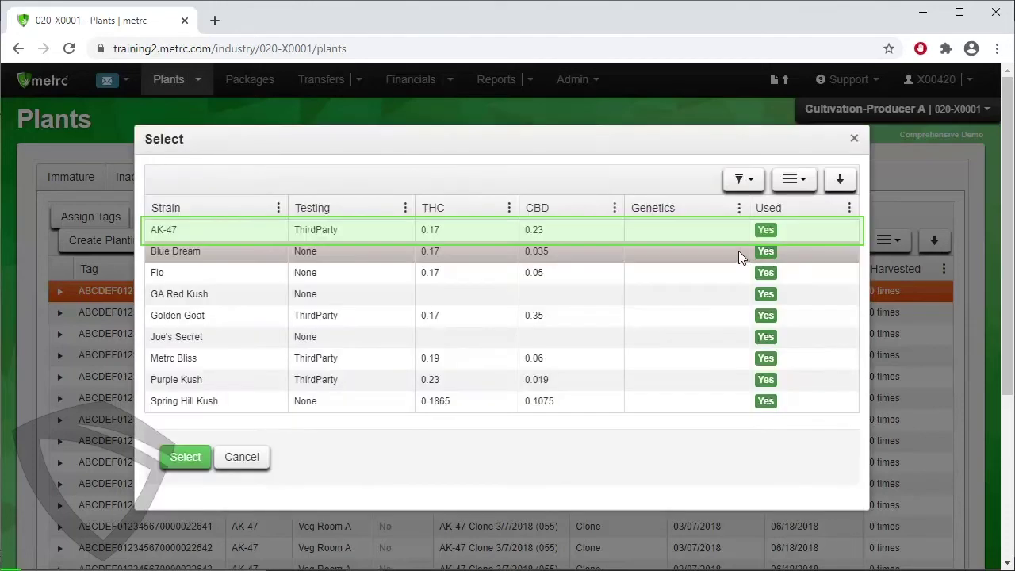
click(699, 230)
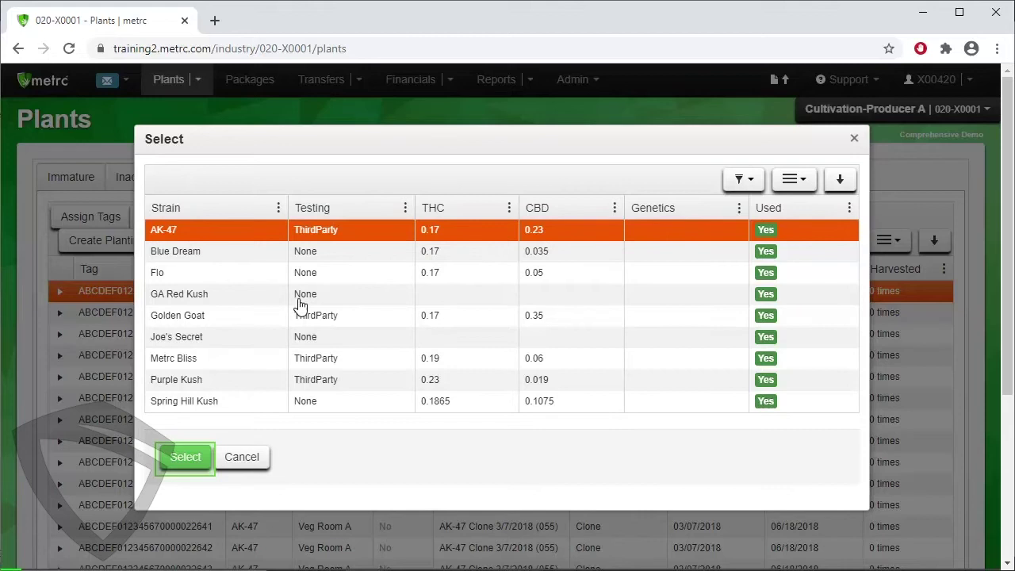
click(195, 462)
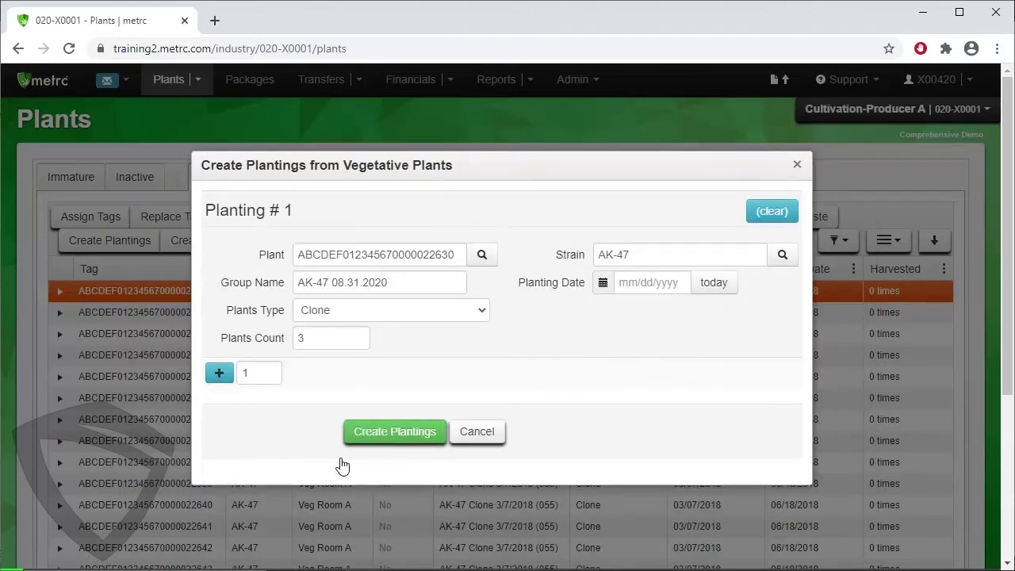
click(730, 283)
click(730, 286)
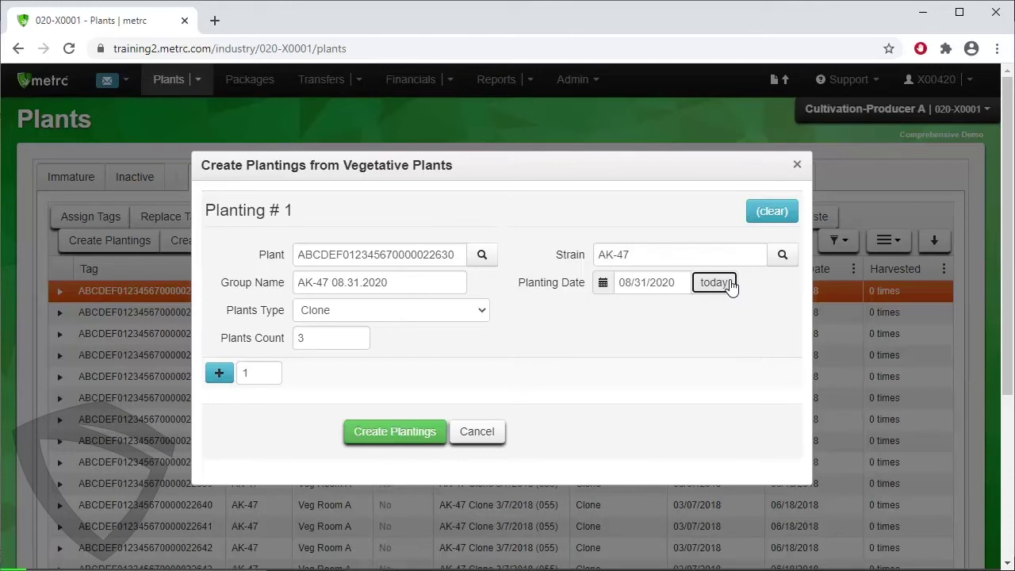
Cancel the AK-47 planting, then select the Purple Kush clone package ending 25624 in Active Packages.
click(477, 434)
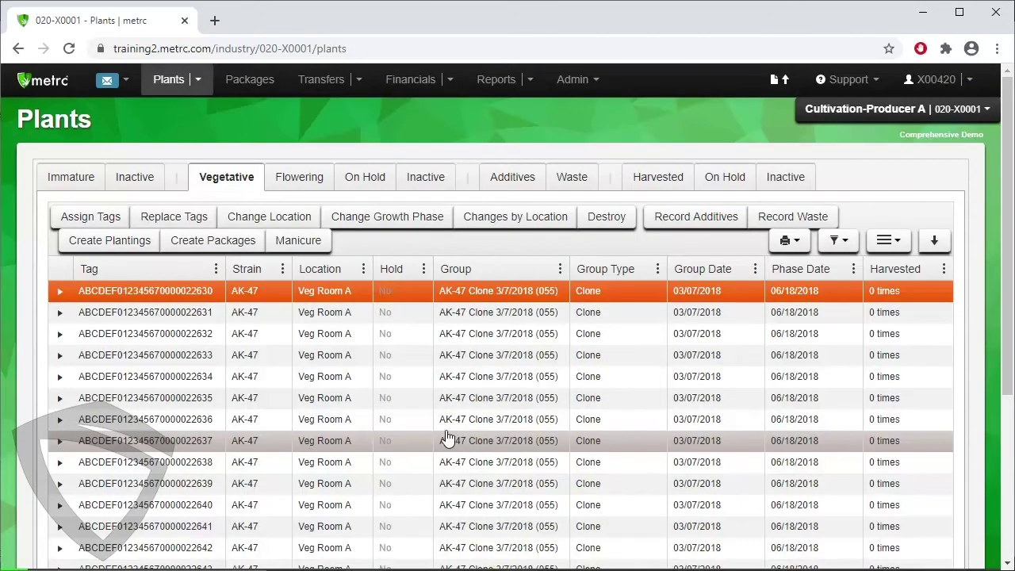
click(256, 79)
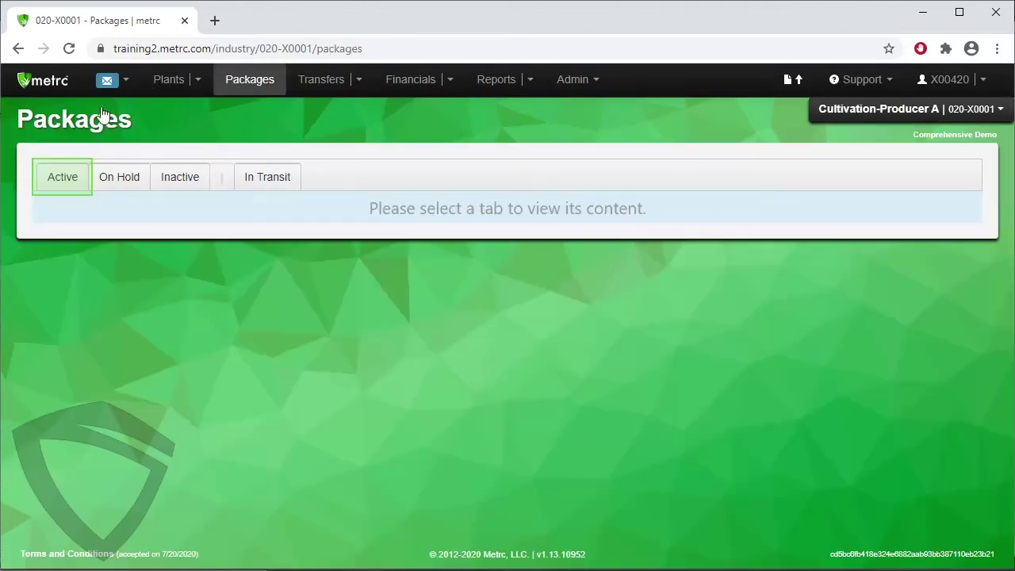
click(74, 177)
scroll(221, 400, down, 6)
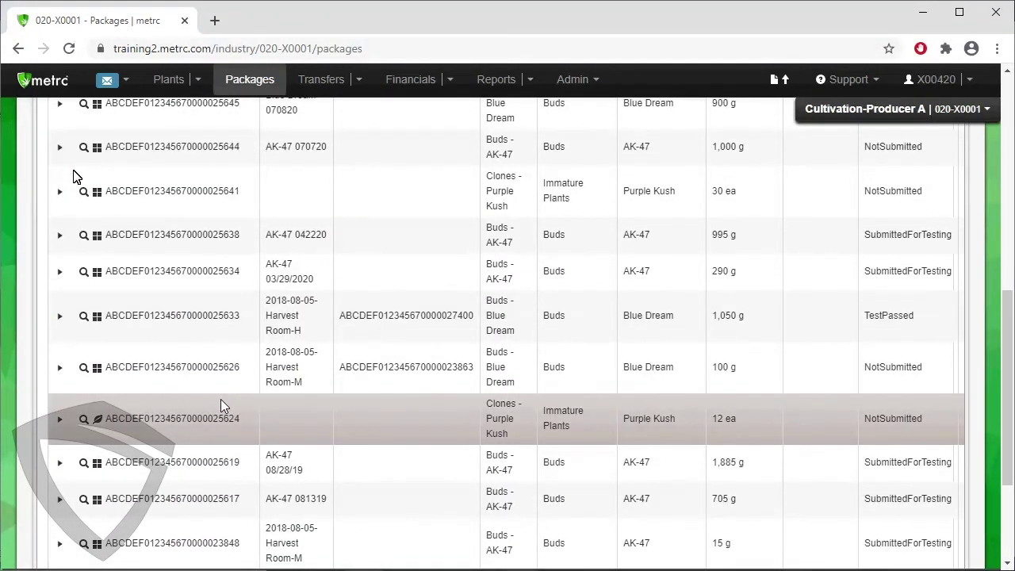
scroll(221, 404, down, 2)
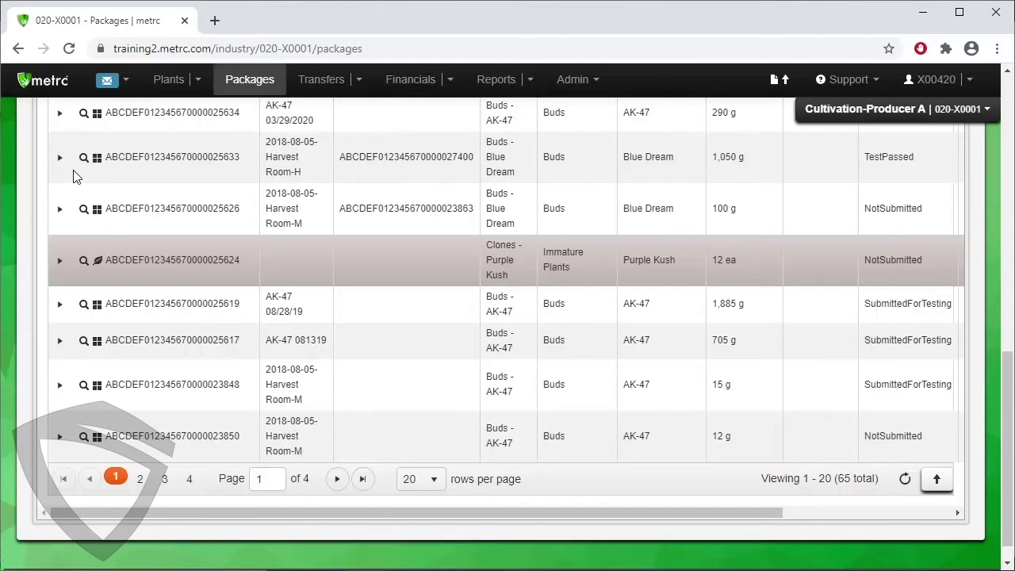
click(238, 242)
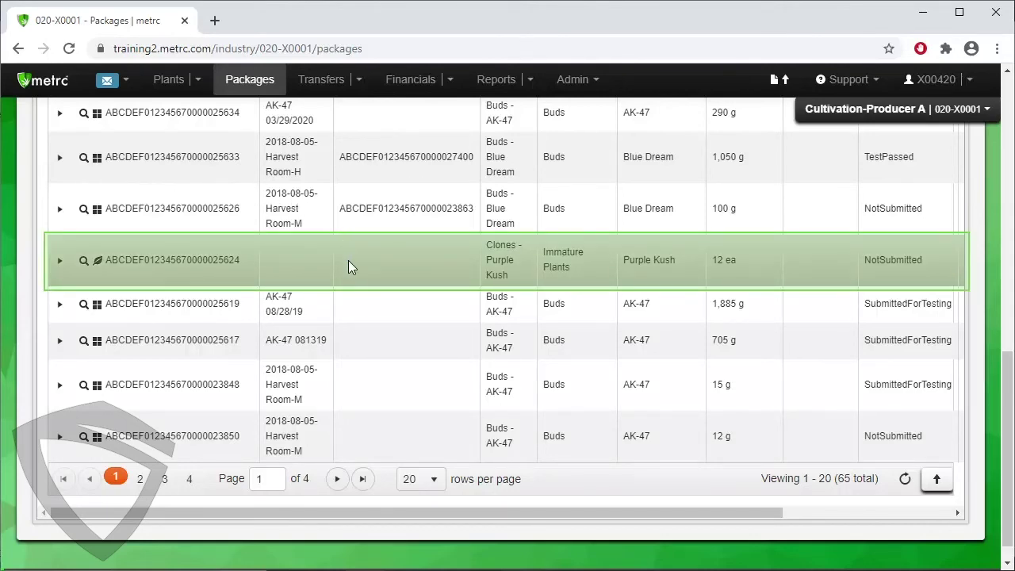
scroll(348, 260, up, 15)
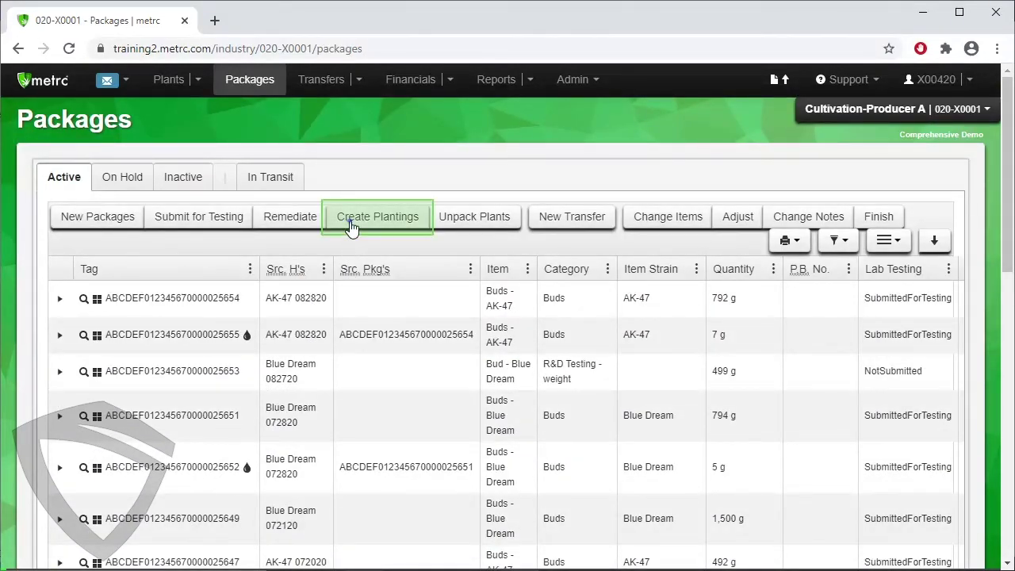
Start plantings from the package: group name 'Purple Kush 08.31.2020', type Clone, count 3.
click(352, 225)
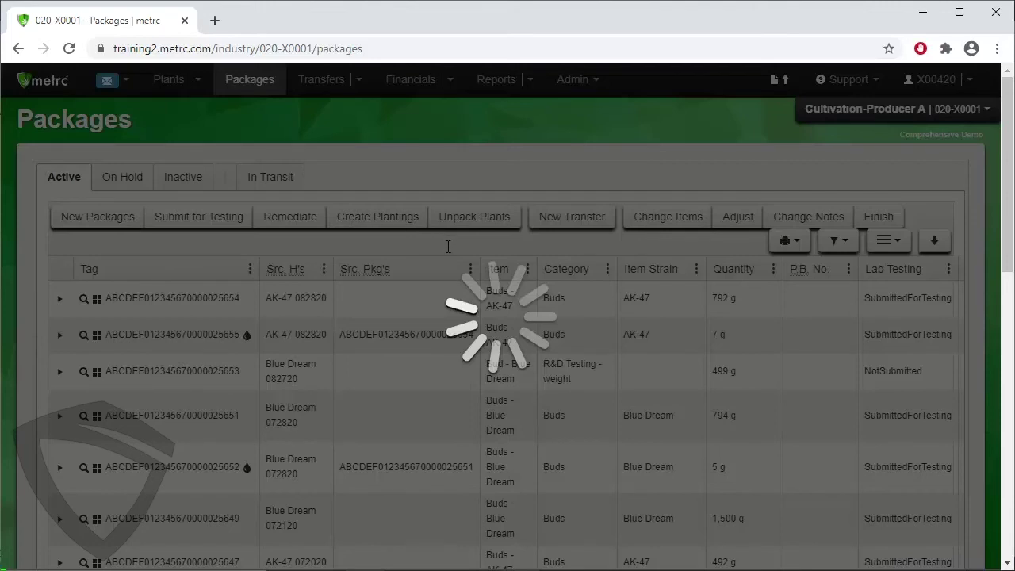
key(ctrl+a)
text(Purp)
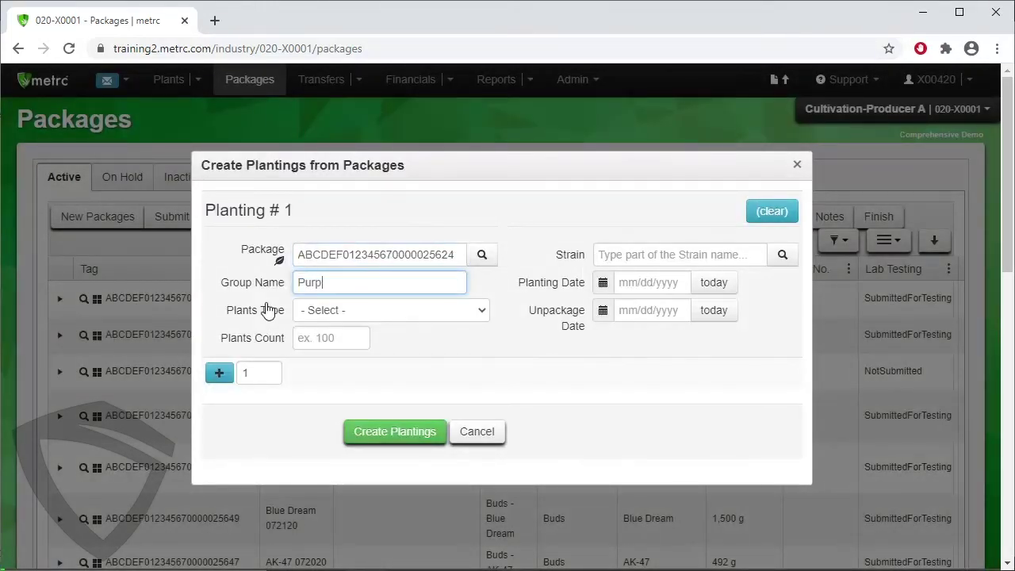
text(le Kush 08.31.2020)
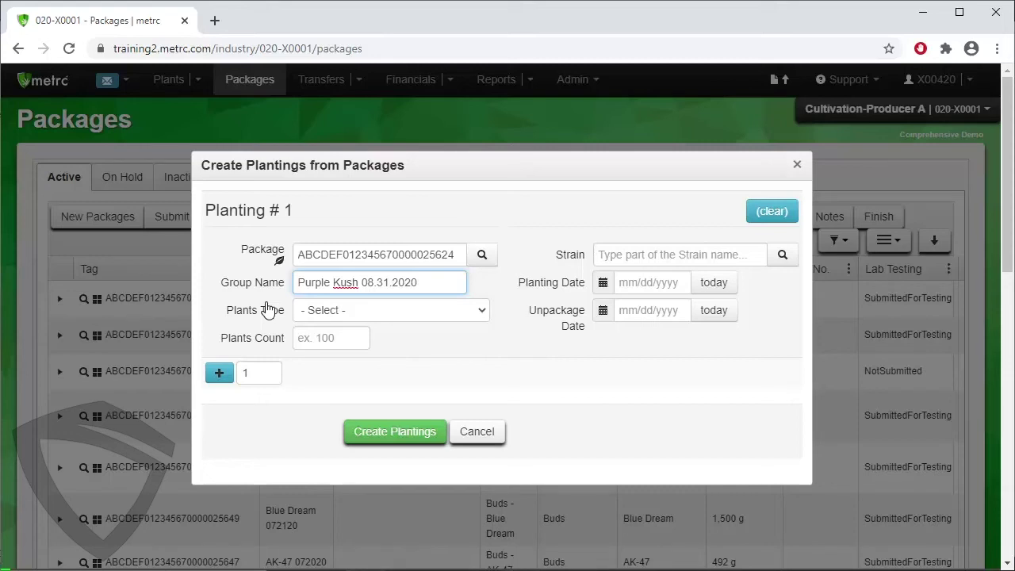
key(Tab)
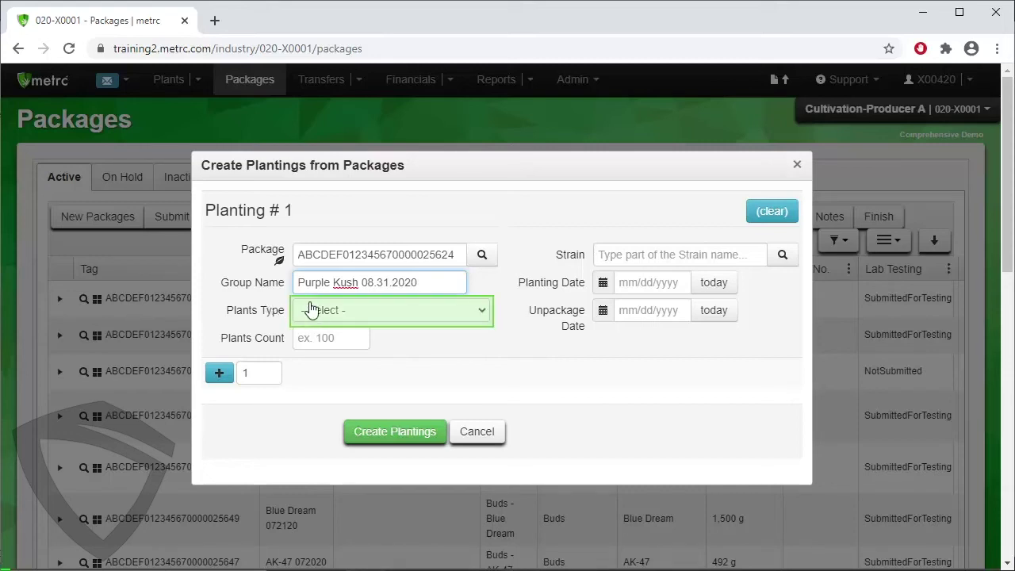
click(359, 313)
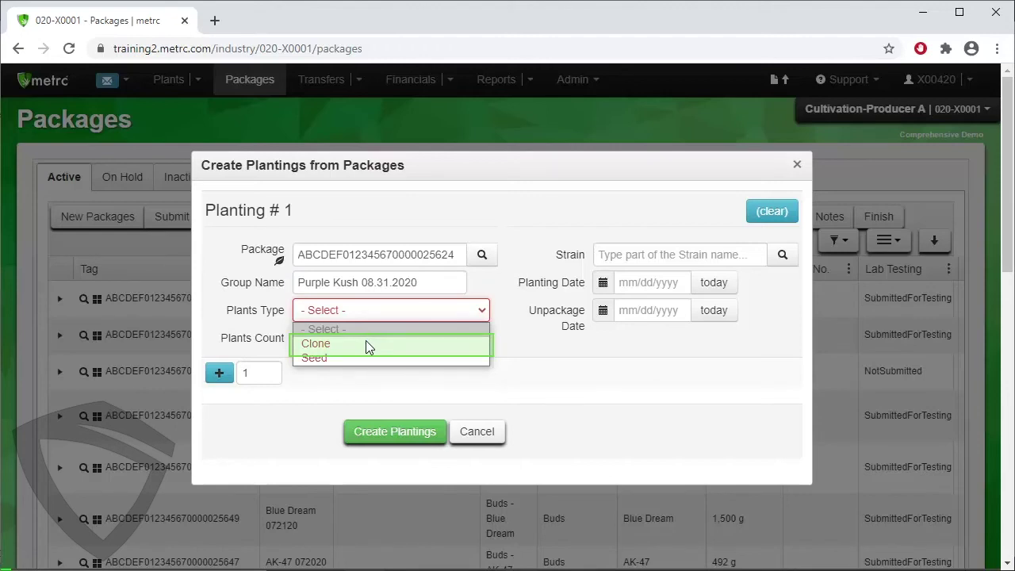
click(366, 345)
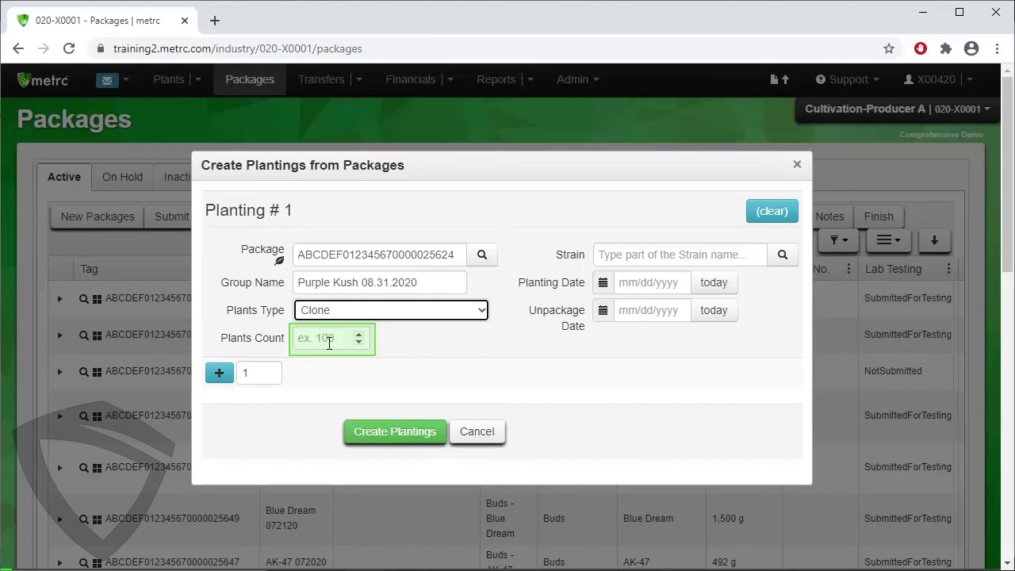
click(329, 342)
text(3)
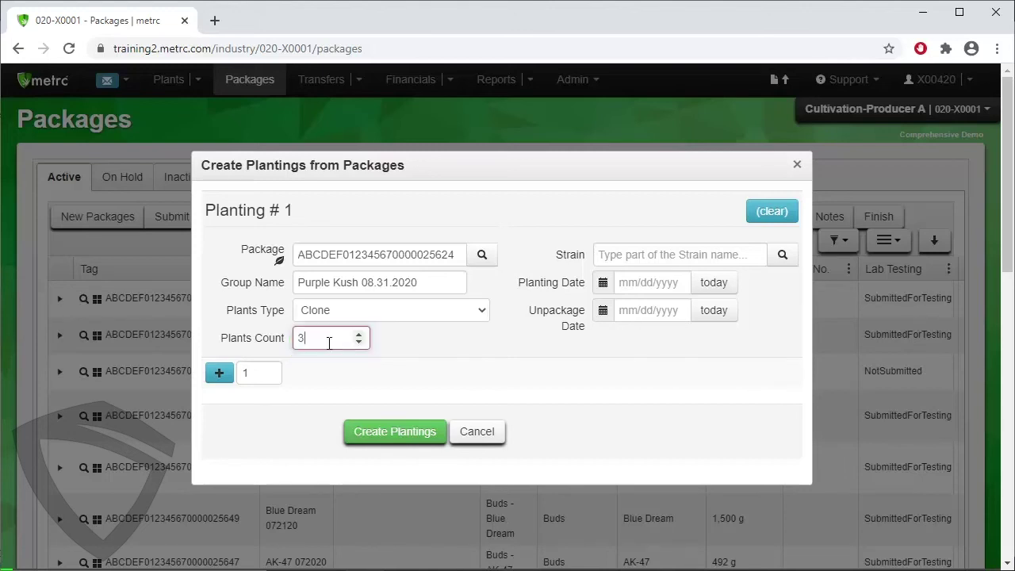
Choose strain Purple Kush and set planting and unpackage dates to today, 08/31/2020.
click(783, 254)
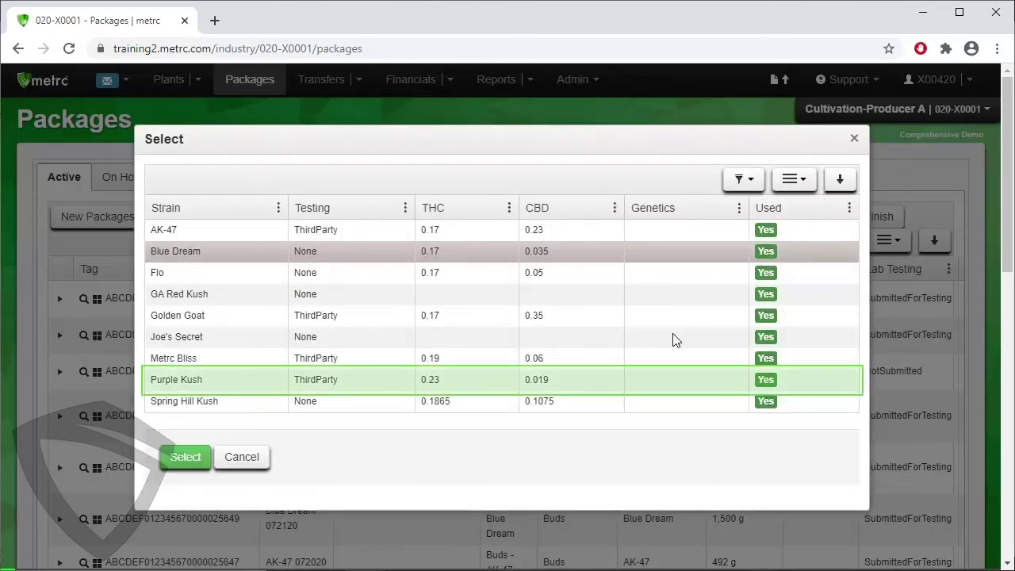
click(669, 375)
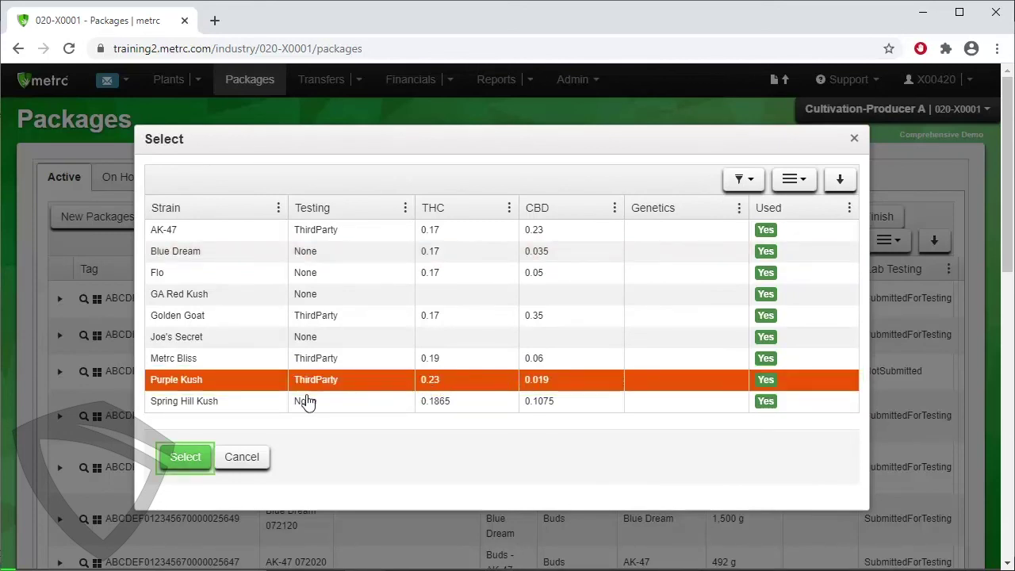
click(200, 460)
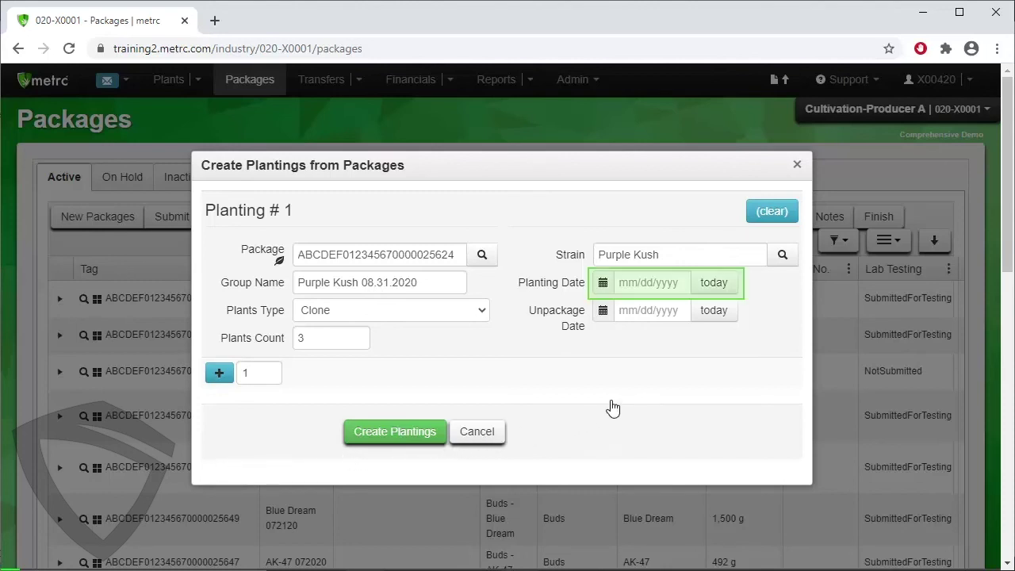
click(713, 284)
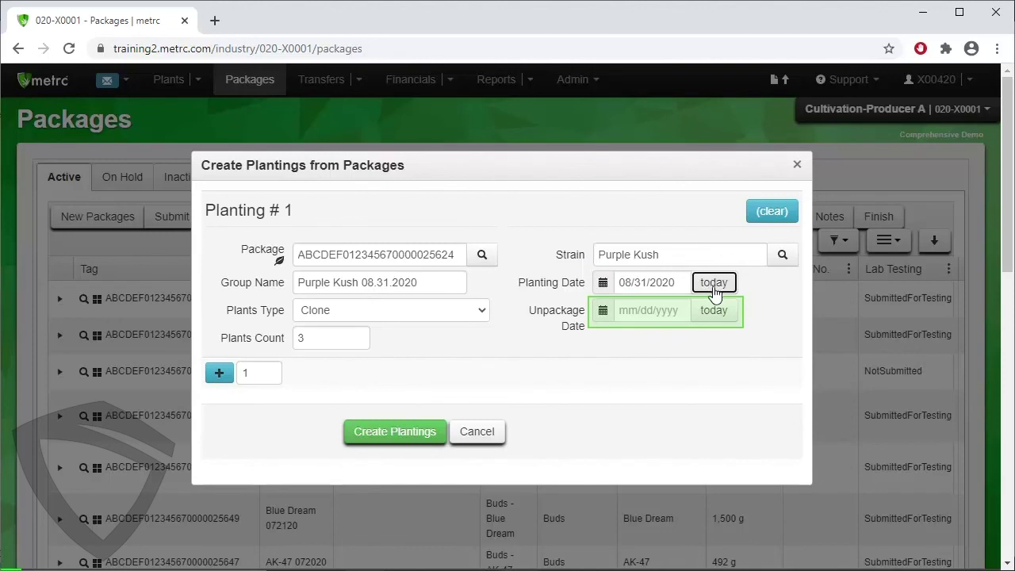
click(716, 312)
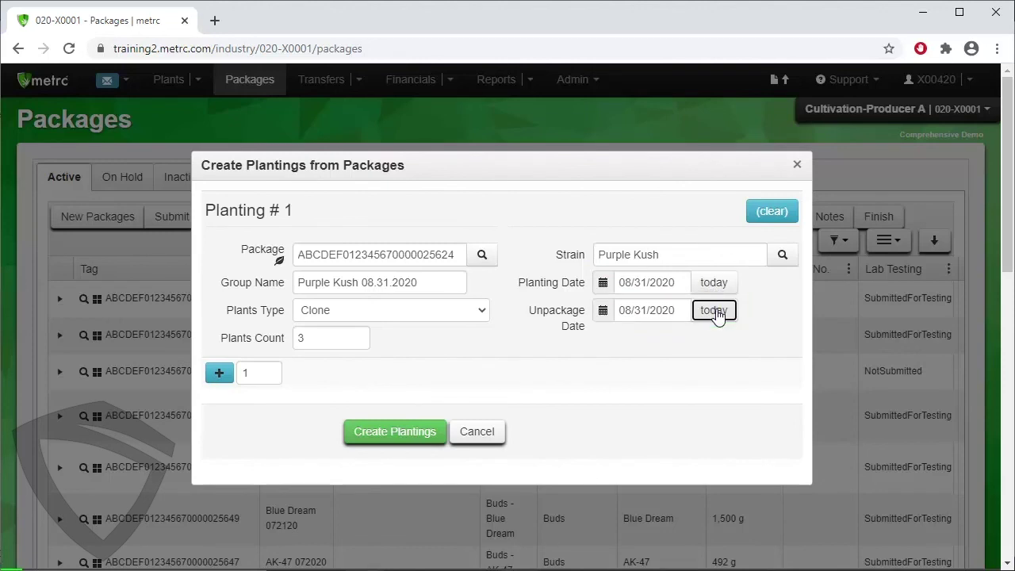
Create the Purple Kush planting and view it under Plants › Immature.
click(432, 437)
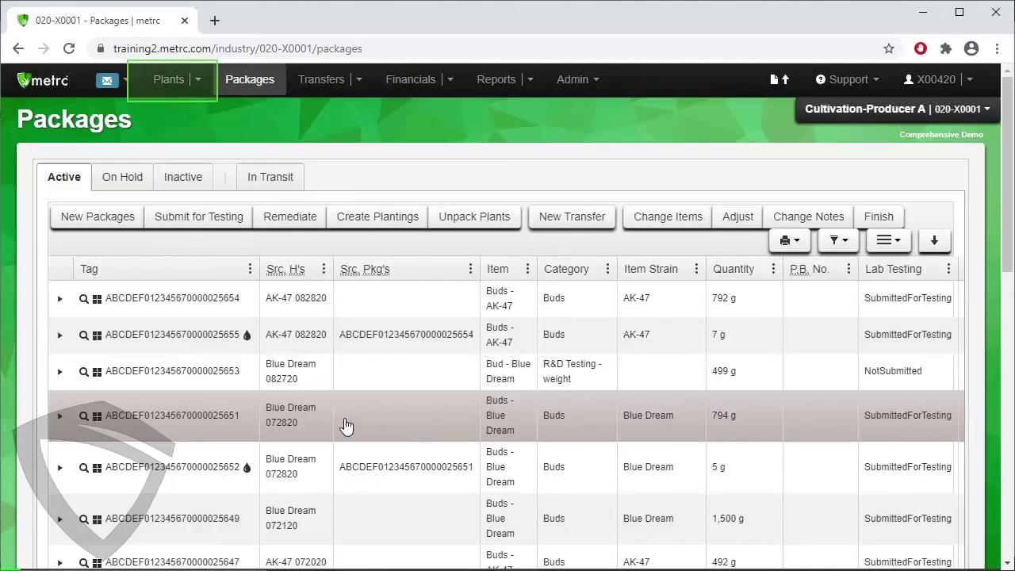
click(171, 94)
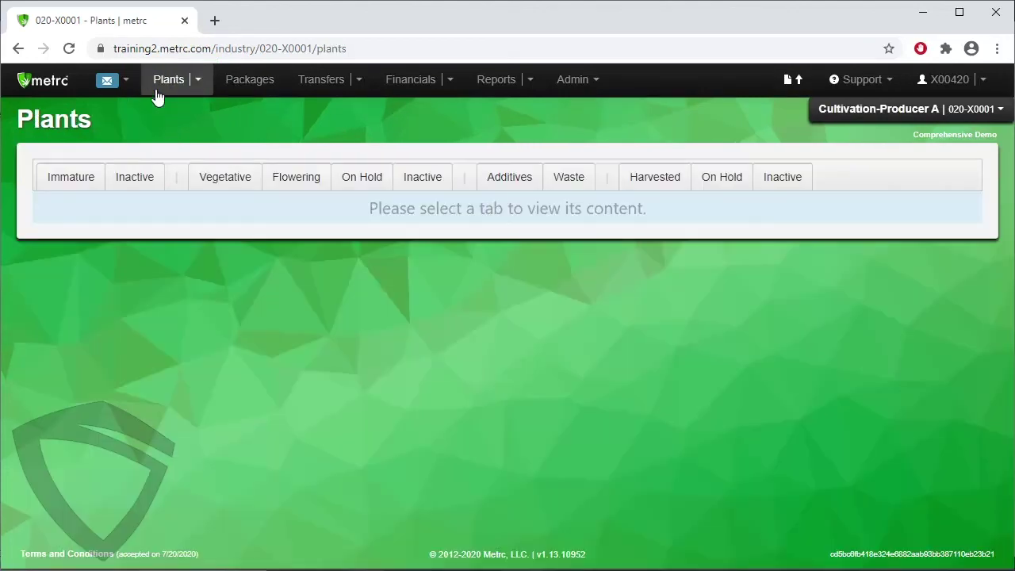
click(88, 185)
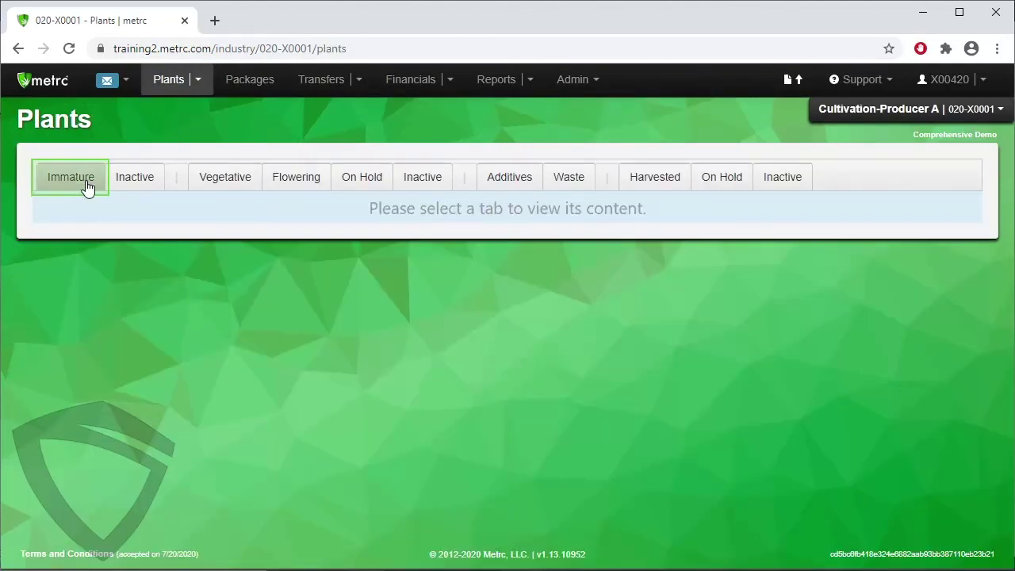